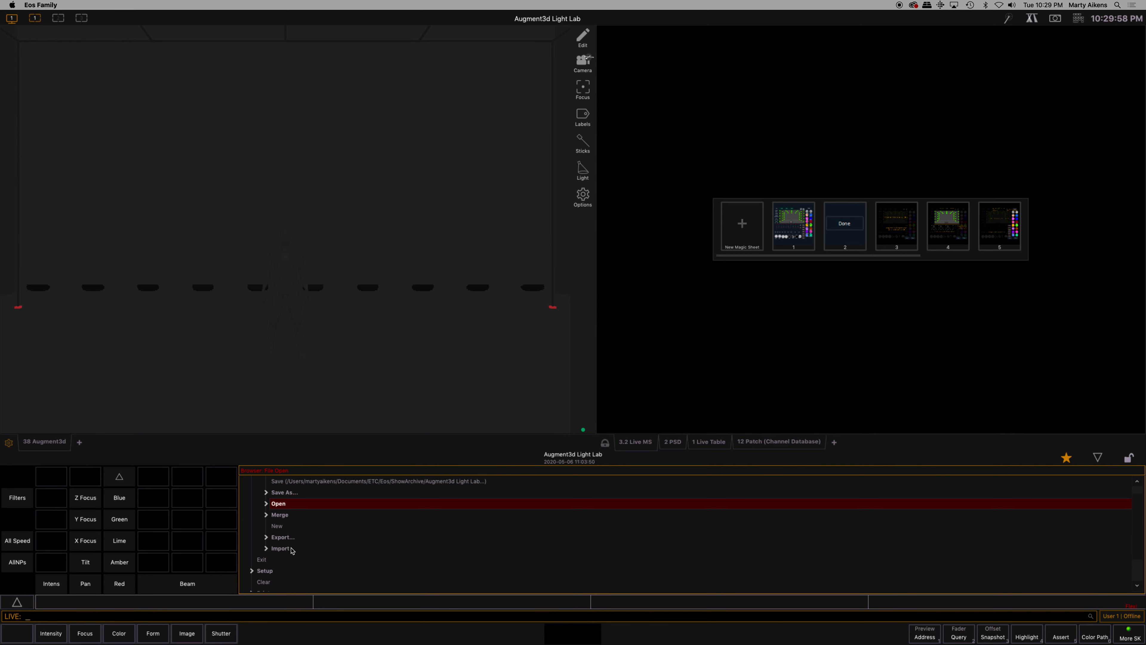
Collapse the browser and encoder area to give the workspace more room
{"action": "scroll", "coordinate": [309, 570], "scroll_direction": "up", "scroll_amount": 1}
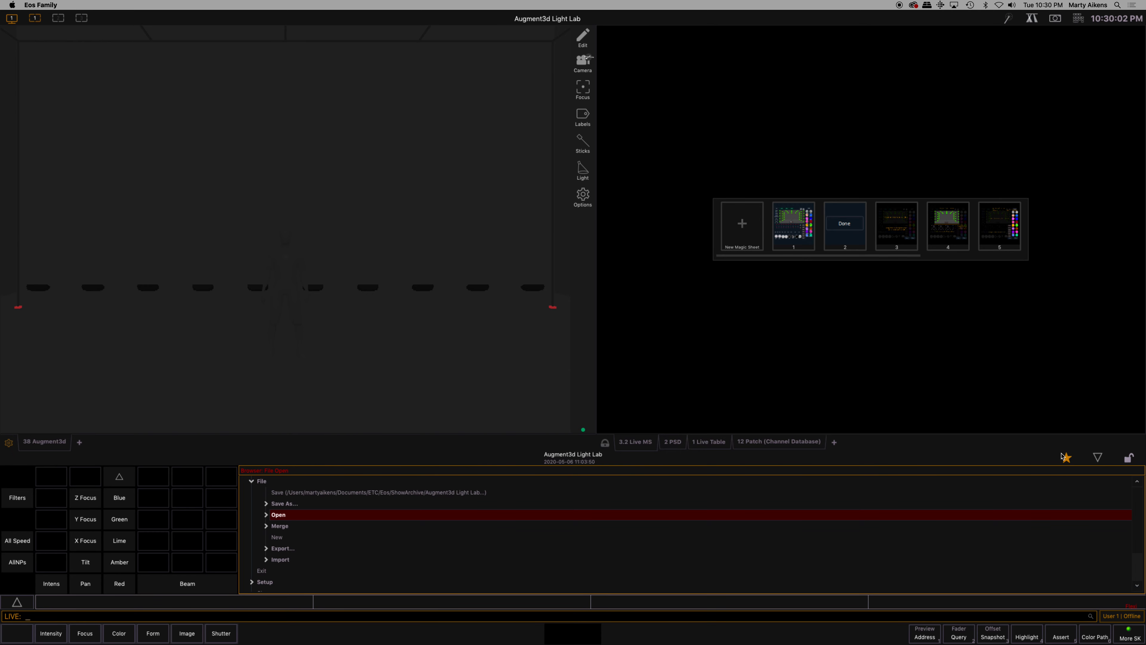
{"action": "left_click", "coordinate": [1098, 457]}
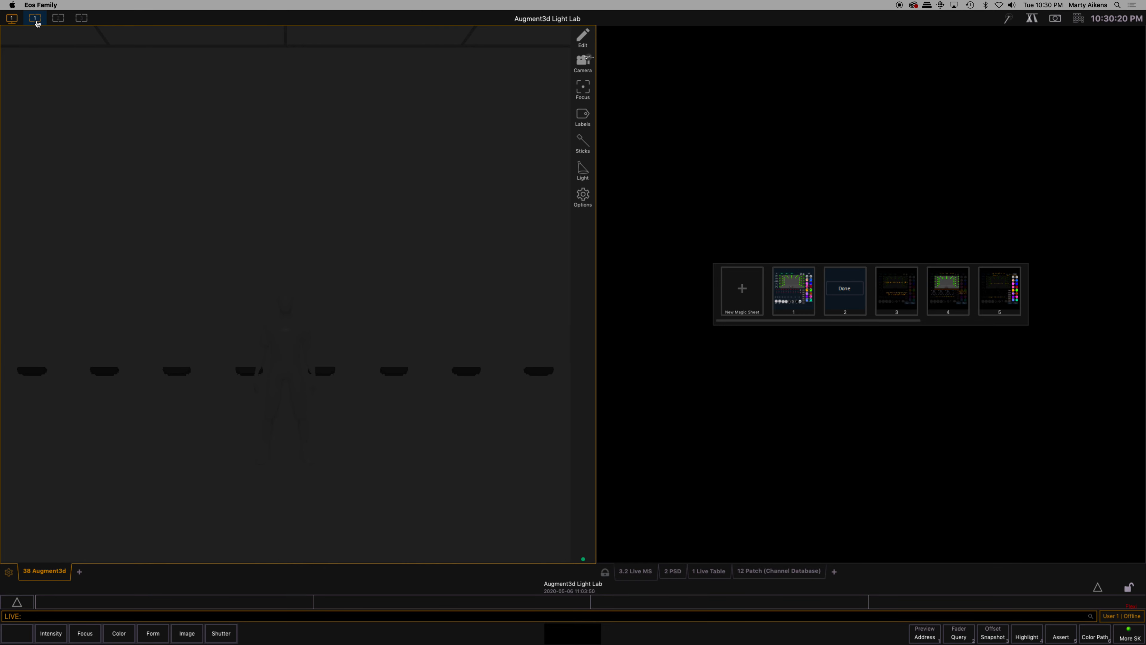
Examine the contents of workspaces 1, 2 and 3 by switching between them, and return to workspace 1
{"action": "left_click", "coordinate": [58, 19]}
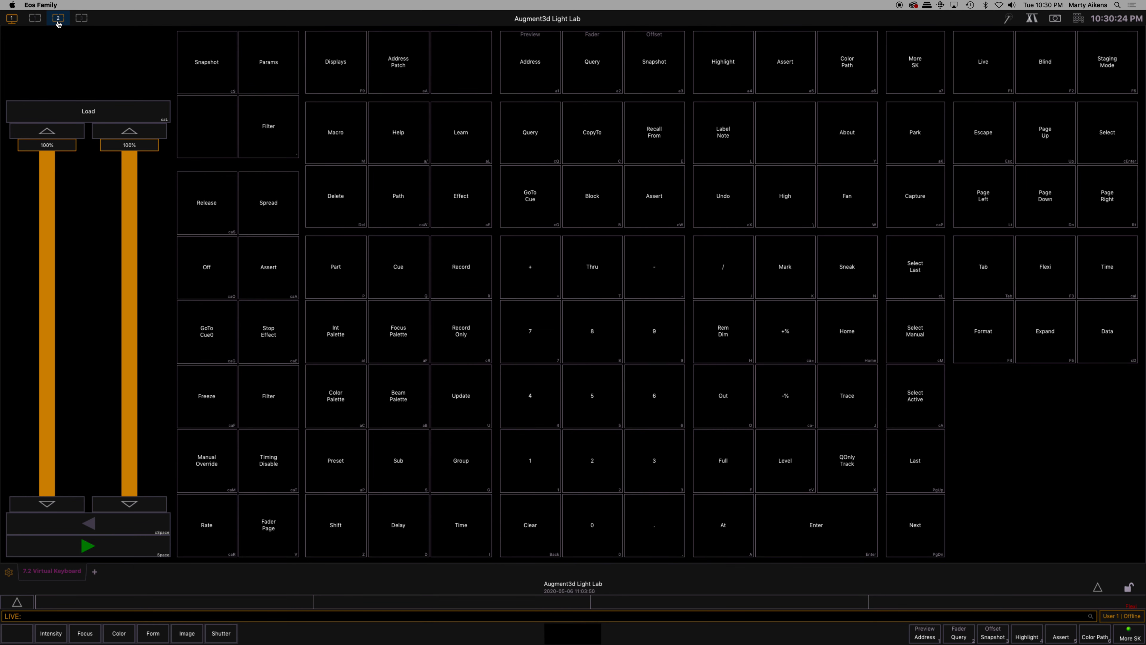
{"action": "left_click", "coordinate": [80, 21]}
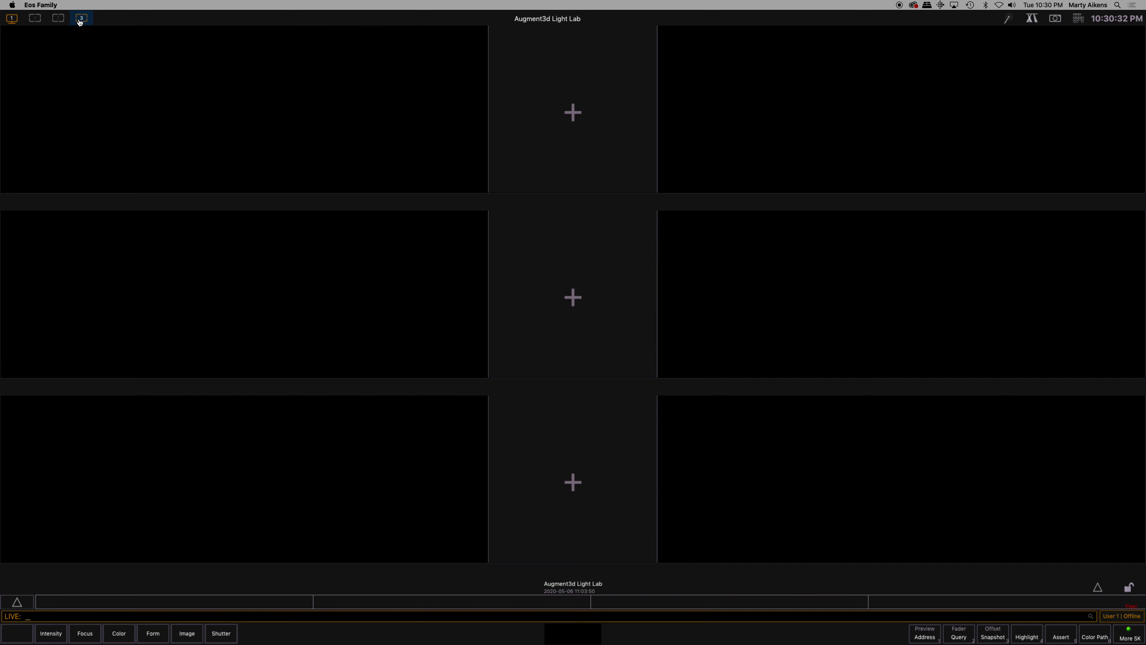
{"action": "left_click", "coordinate": [61, 22]}
{"action": "left_click", "coordinate": [36, 20]}
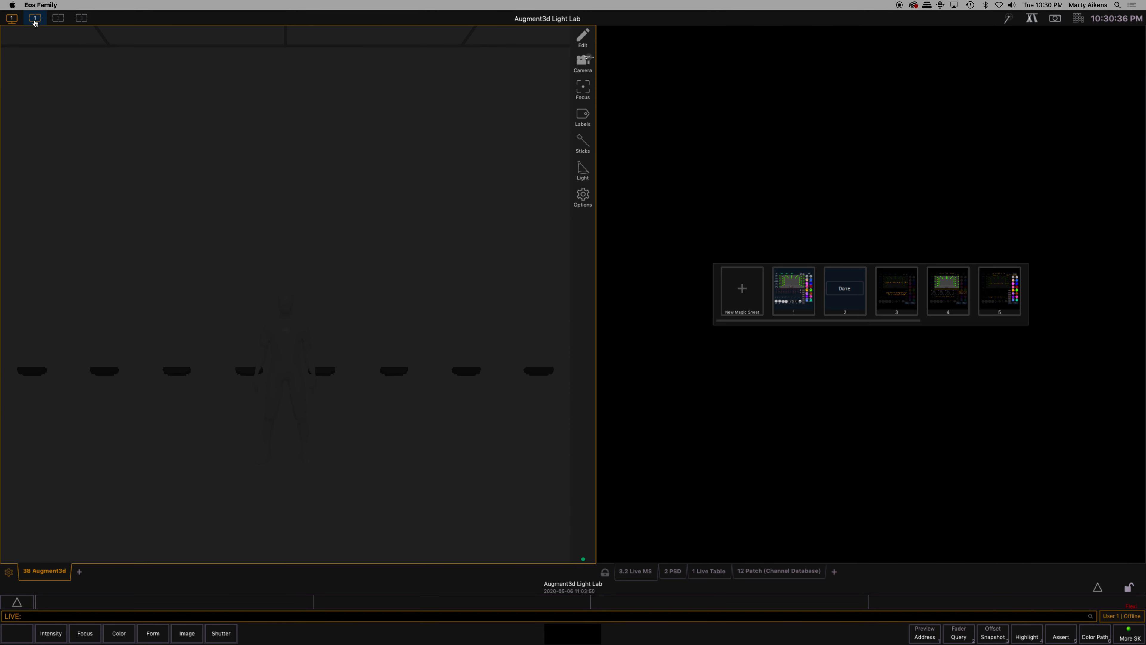
{"action": "left_click", "coordinate": [58, 21]}
{"action": "left_click", "coordinate": [82, 21]}
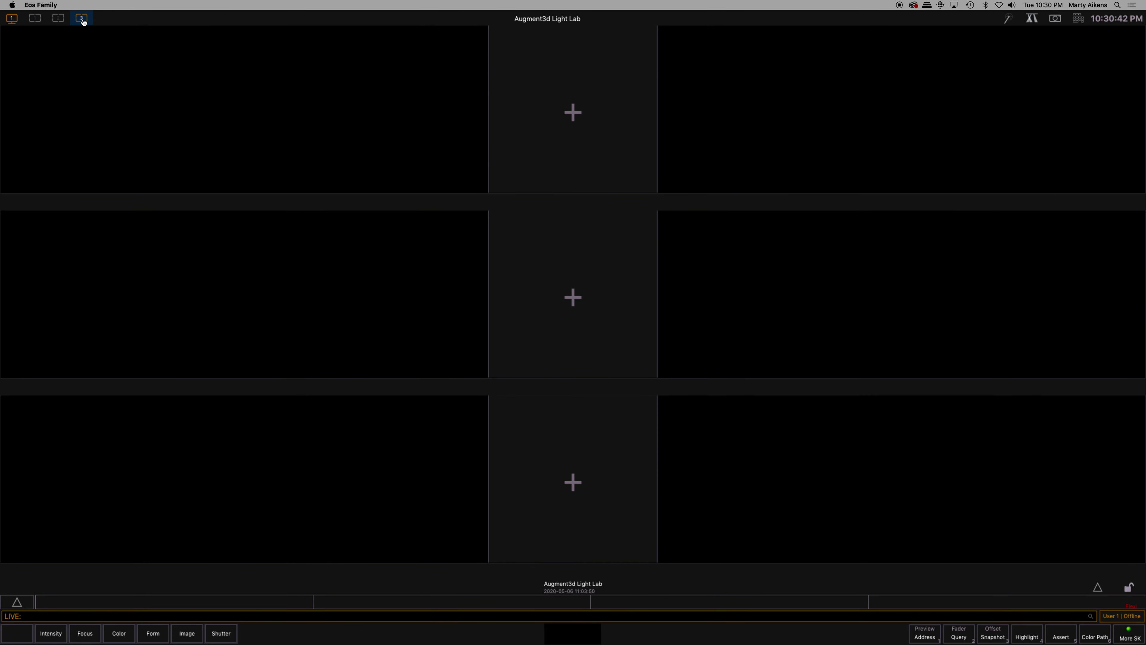
{"action": "left_click", "coordinate": [59, 21]}
{"action": "left_click", "coordinate": [58, 21]}
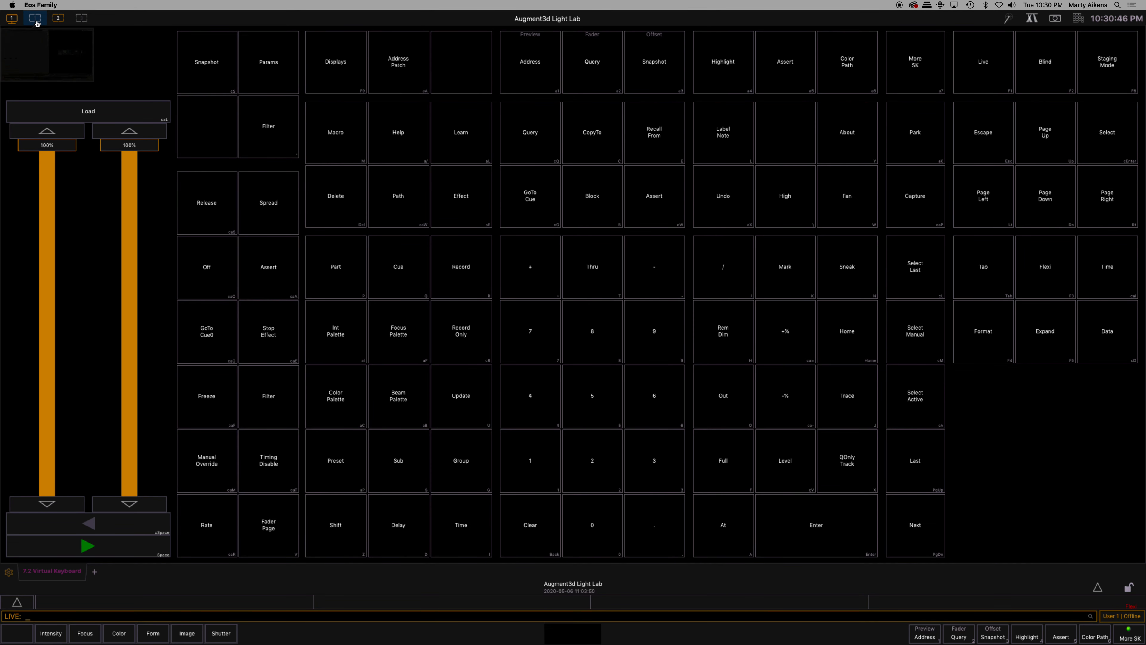
{"action": "left_click", "coordinate": [58, 21]}
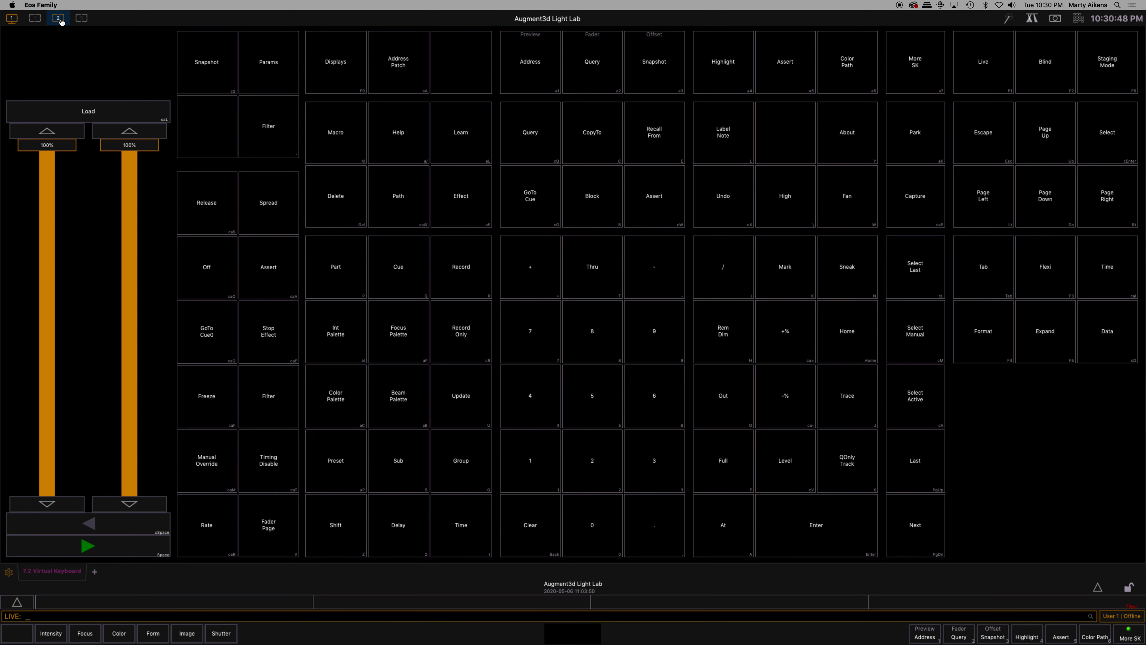
{"action": "left_click", "coordinate": [77, 20]}
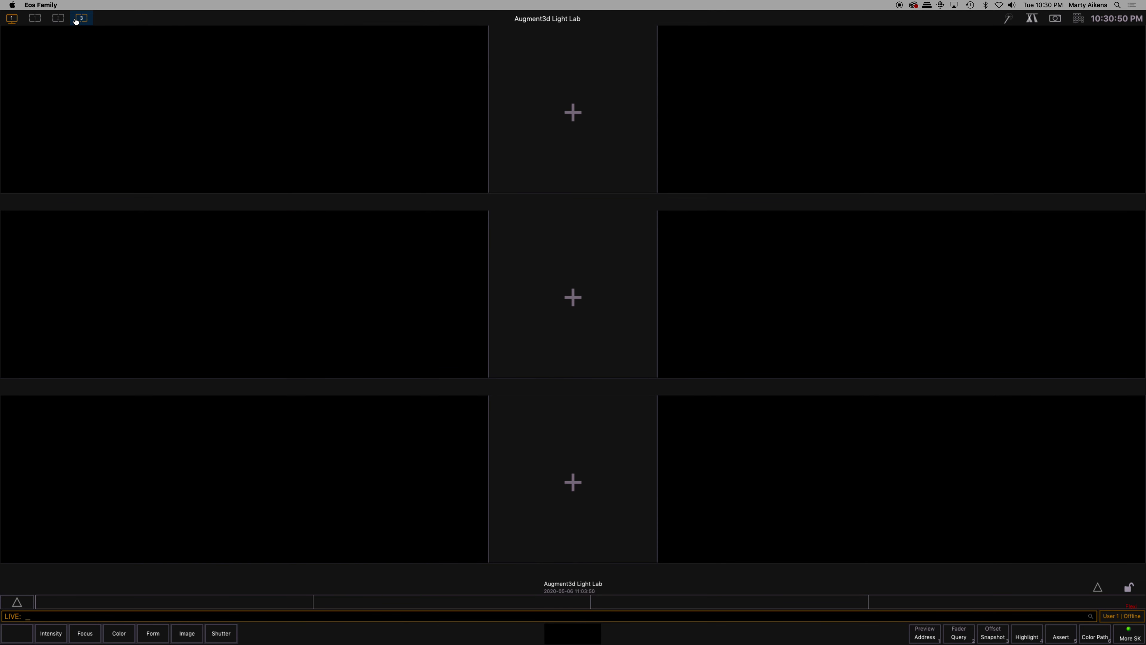
{"action": "left_click", "coordinate": [58, 19]}
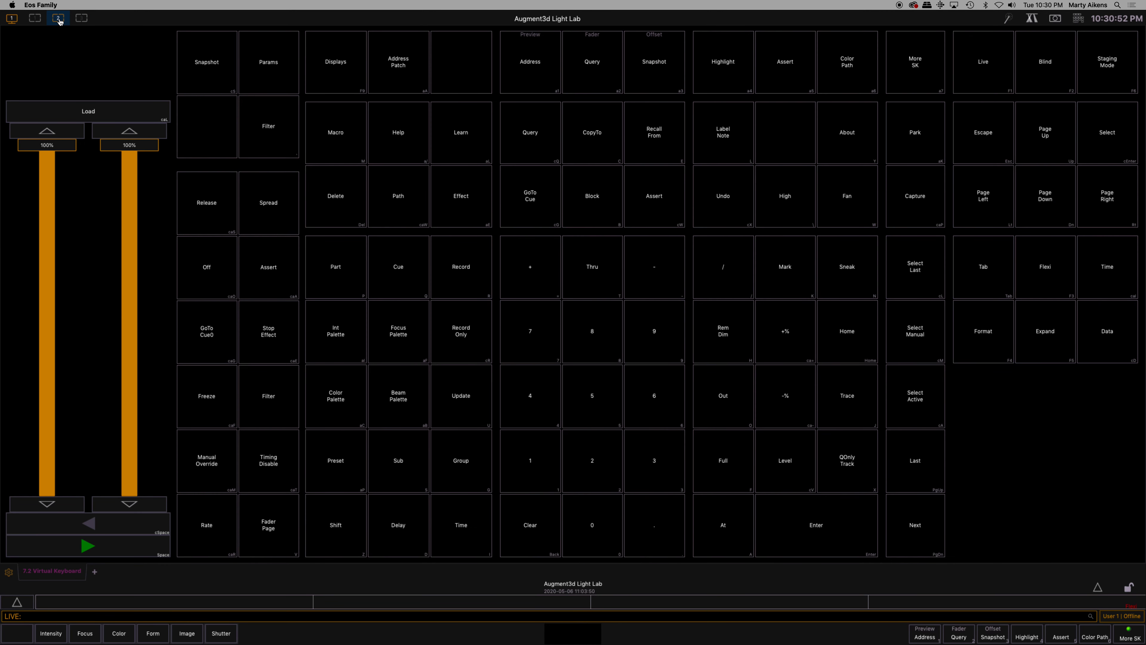
{"action": "left_click", "coordinate": [82, 19]}
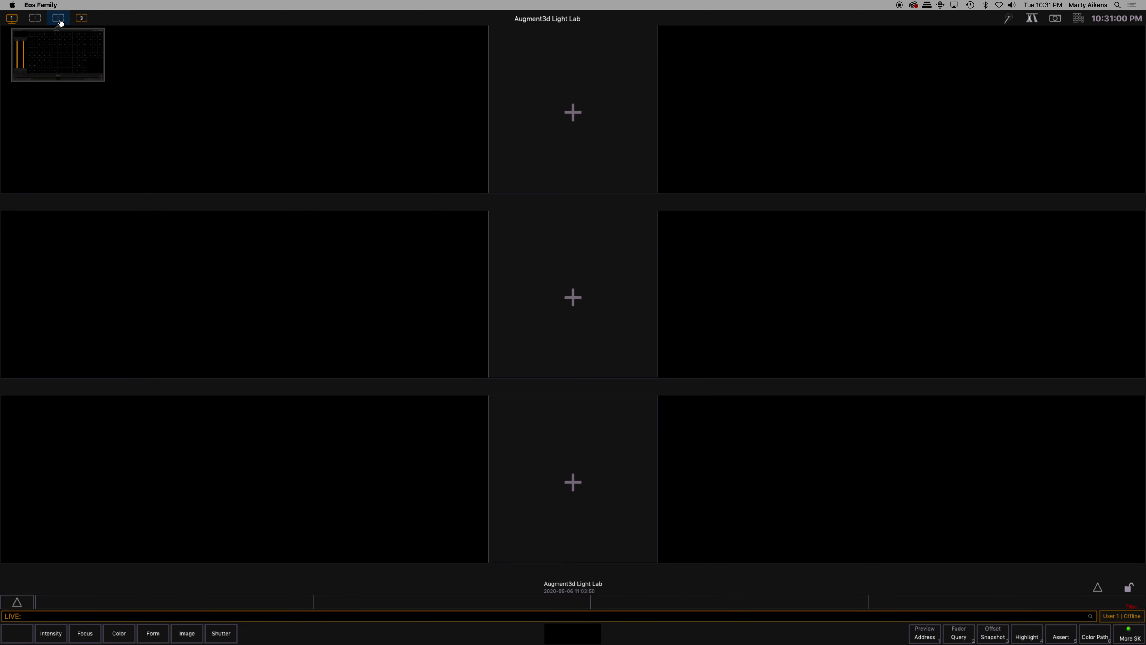
{"action": "left_click", "coordinate": [38, 20]}
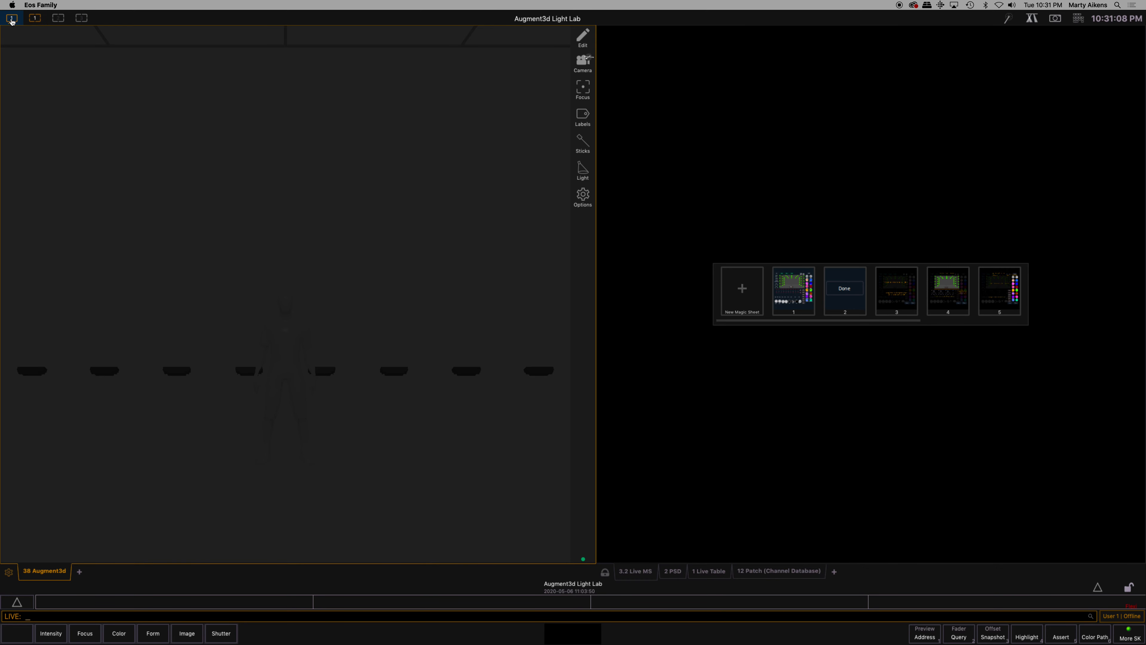
Change workspace 1 to the Full Workspace layout and compare it with workspaces 2 and 3
{"action": "left_click", "coordinate": [12, 21]}
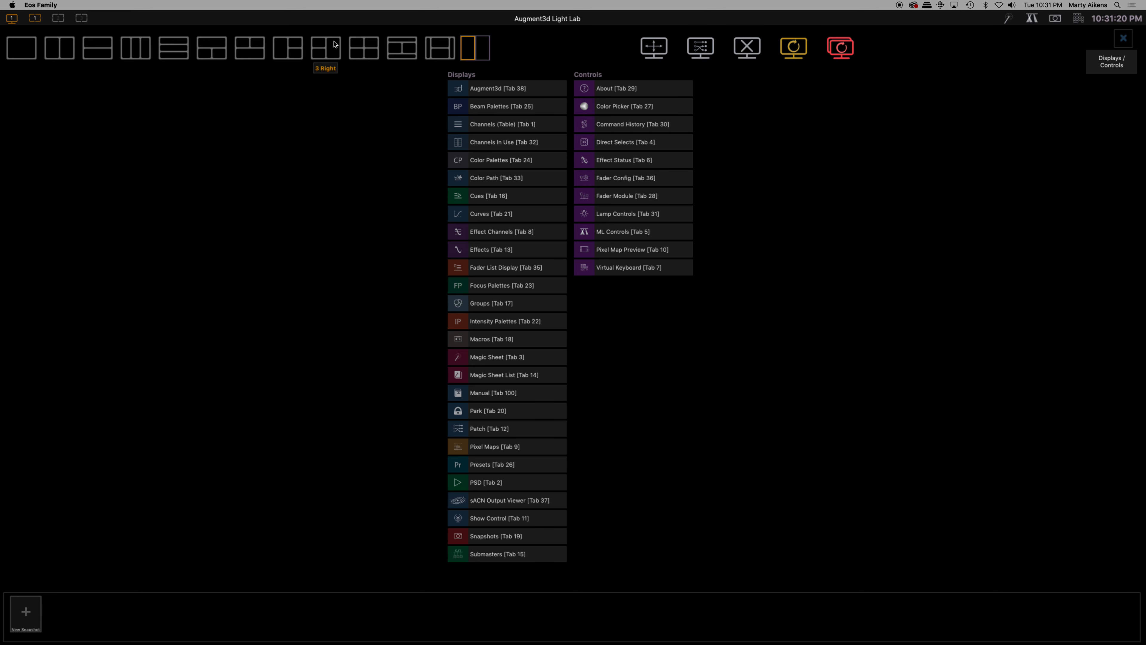
{"action": "left_click", "coordinate": [28, 50]}
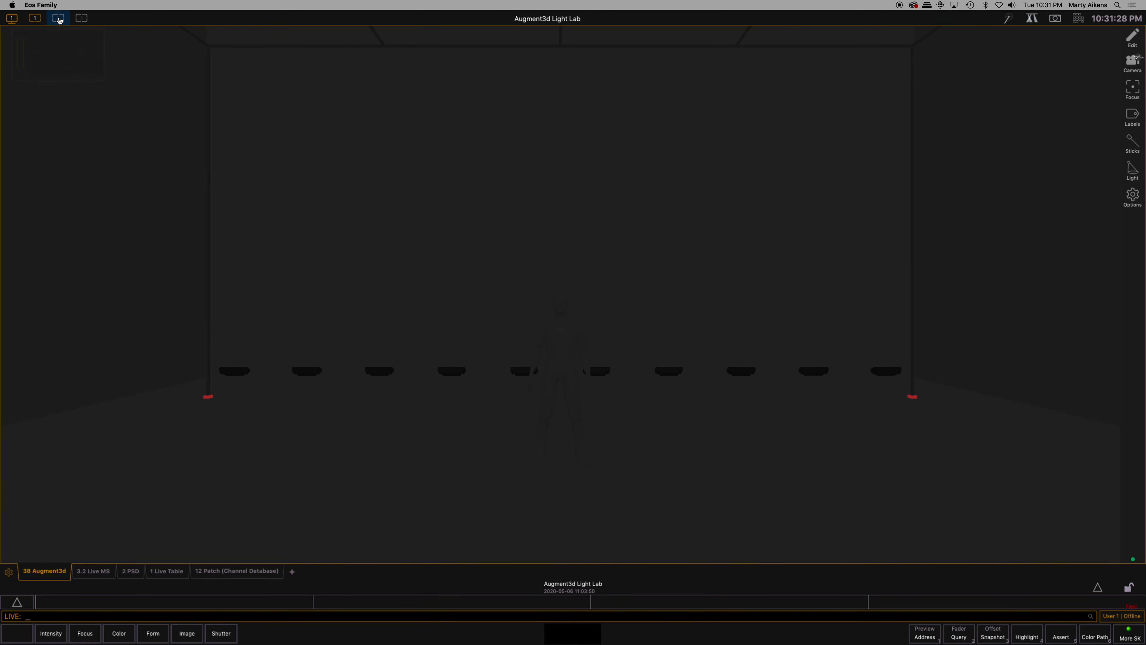
{"action": "left_click", "coordinate": [56, 19]}
{"action": "left_click", "coordinate": [88, 22]}
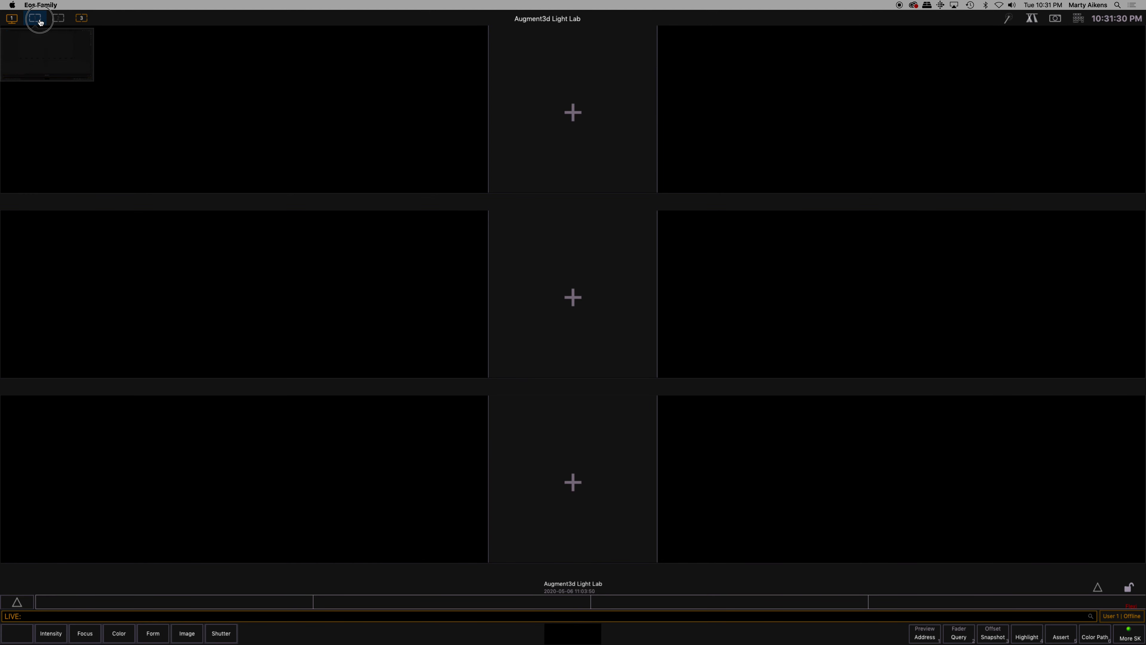
{"action": "left_click", "coordinate": [39, 21]}
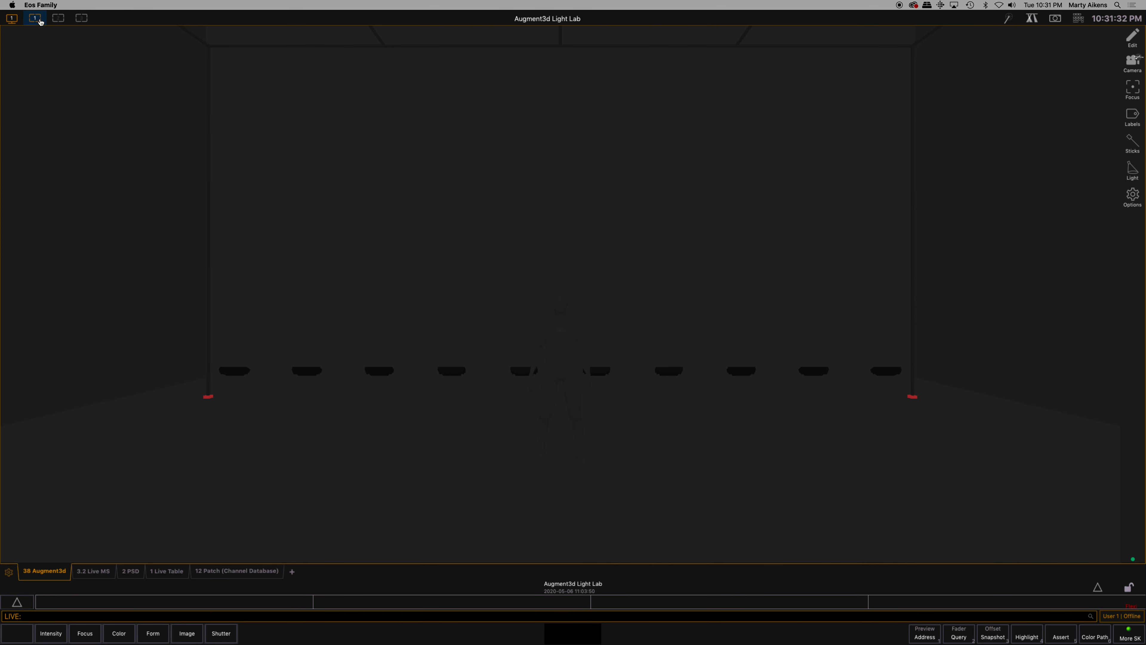
Change workspace 1 to the 3 Bottom layout, check workspaces 2 and 3, and return to workspace 1
{"action": "left_click", "coordinate": [12, 20]}
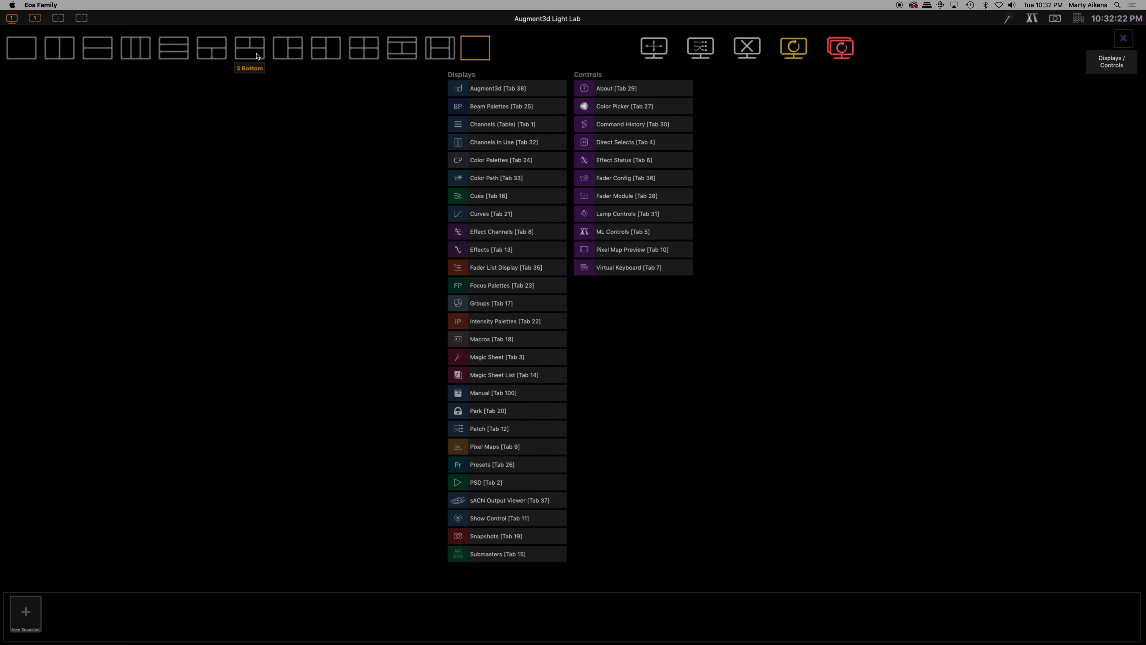
{"action": "left_click", "coordinate": [251, 51]}
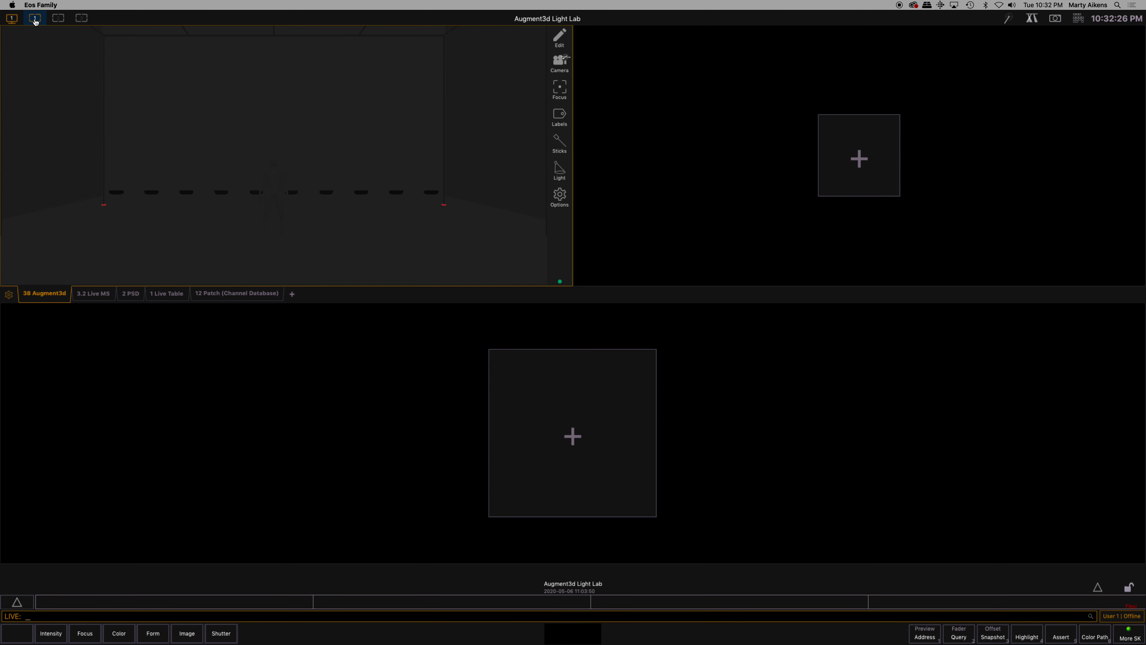
{"action": "left_click", "coordinate": [55, 19]}
{"action": "left_click", "coordinate": [80, 20]}
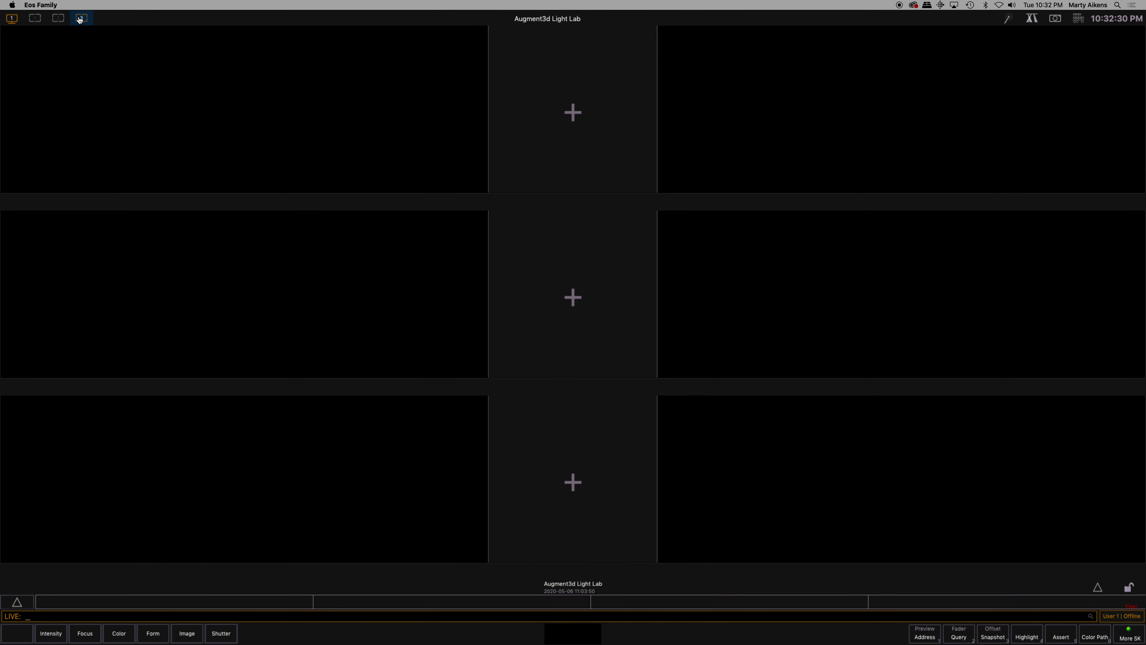
{"action": "left_click", "coordinate": [34, 19]}
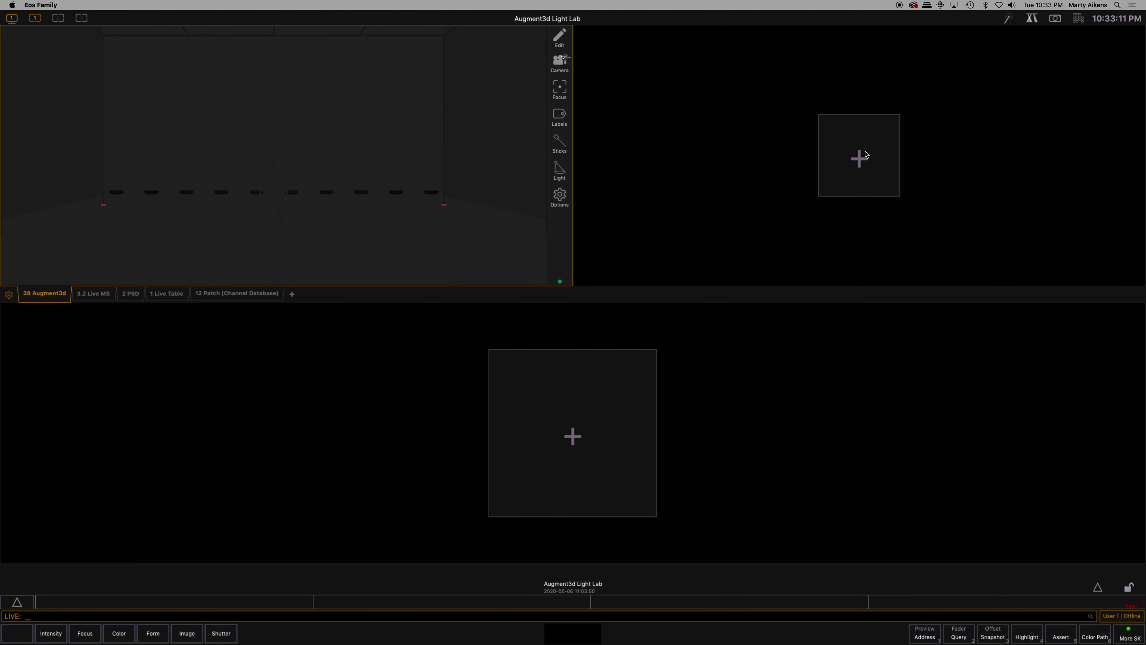
Open Magic Sheet 1 in the empty frame beside Augment3d and the Virtual Keyboard in the wide empty frame below
{"action": "left_click", "coordinate": [859, 159]}
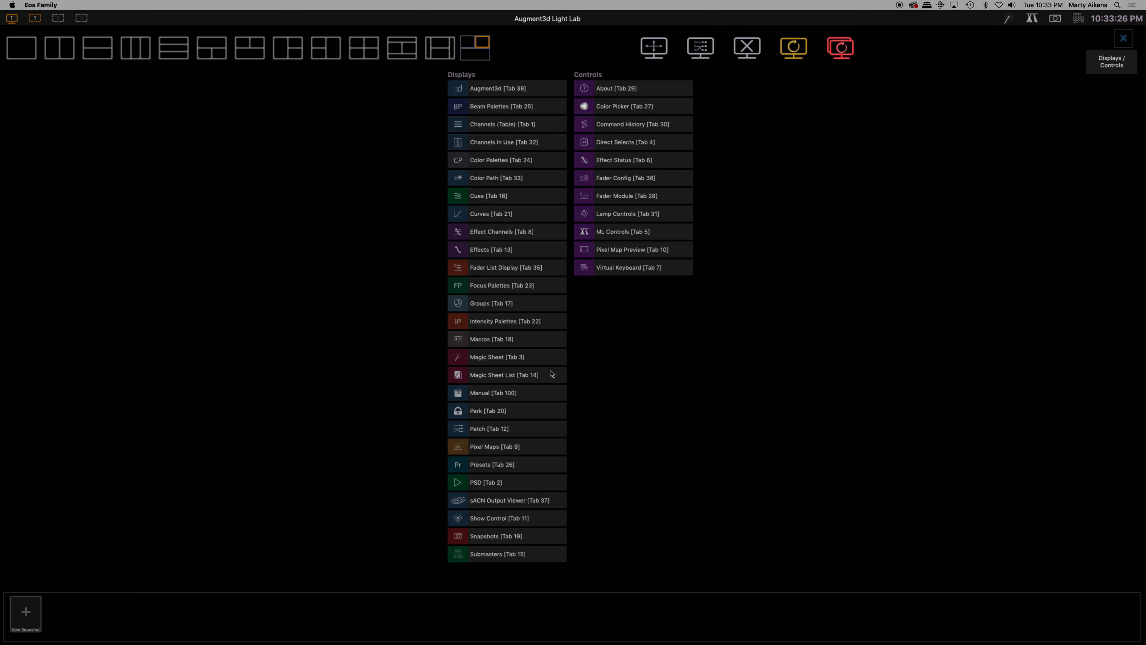
{"action": "left_click", "coordinate": [492, 361]}
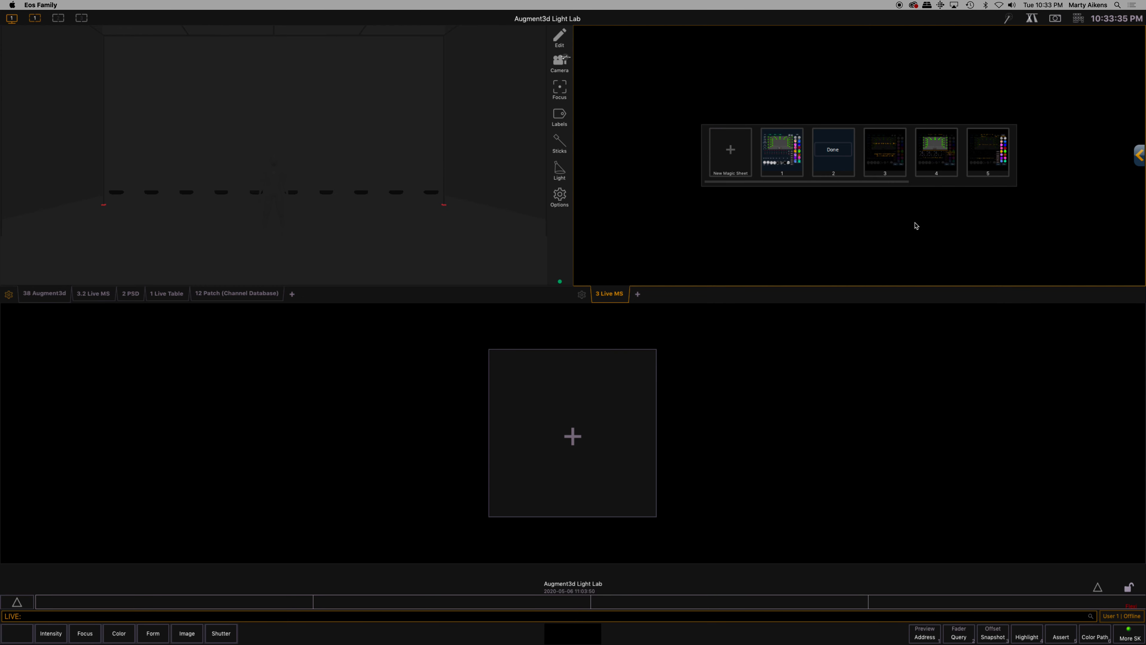
{"action": "left_click", "coordinate": [785, 160]}
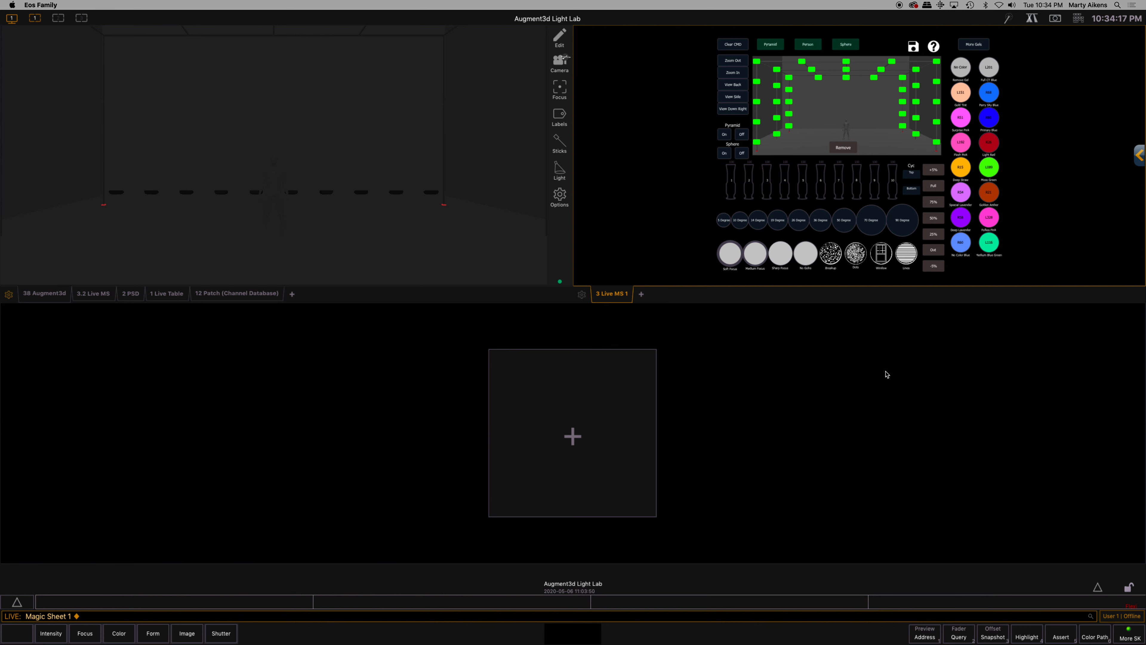
{"action": "left_click", "coordinate": [574, 438]}
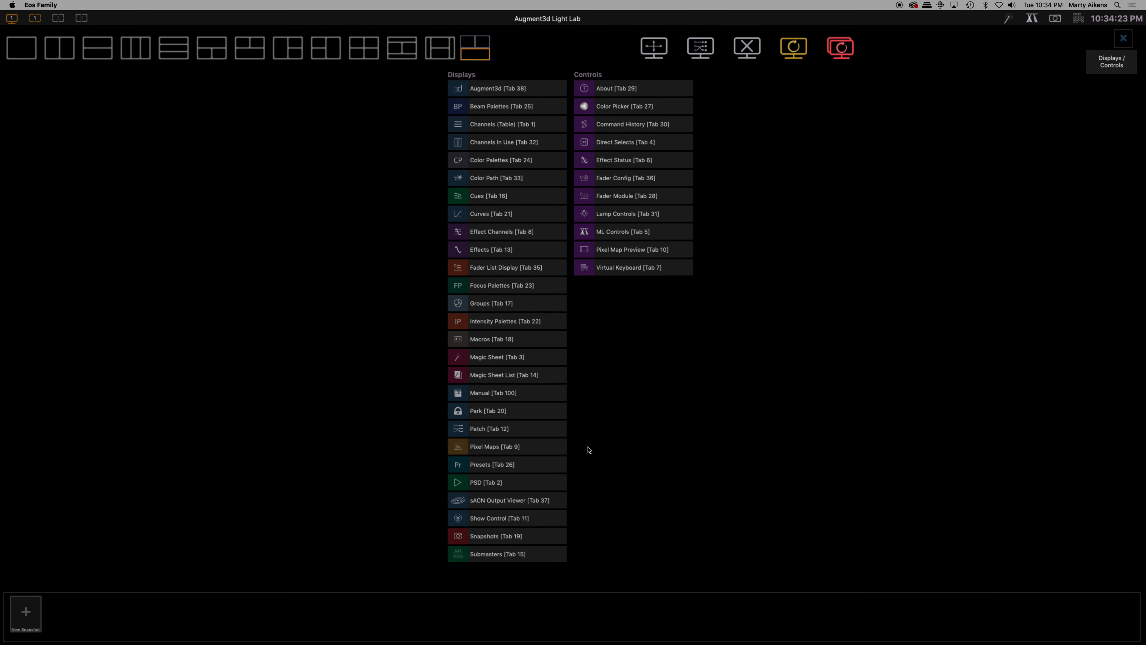
{"action": "left_click", "coordinate": [633, 271]}
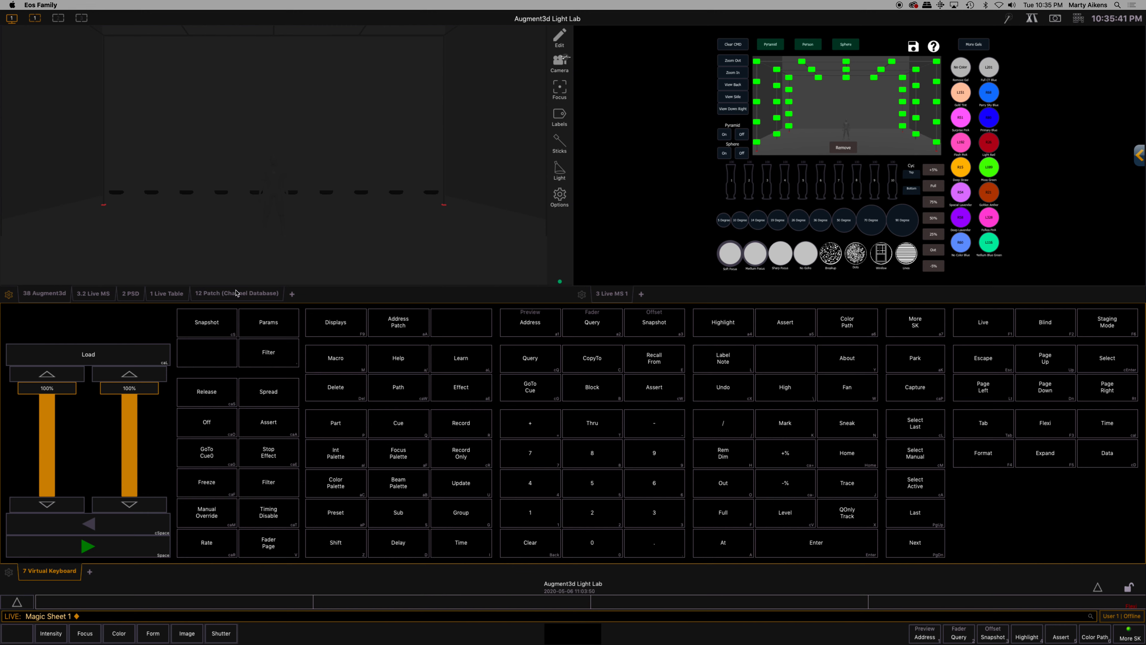
Resize the workspace frames to make the Virtual Keyboard shorter and the Augment3d frame slightly wider
{"action": "left_click", "coordinate": [12, 20]}
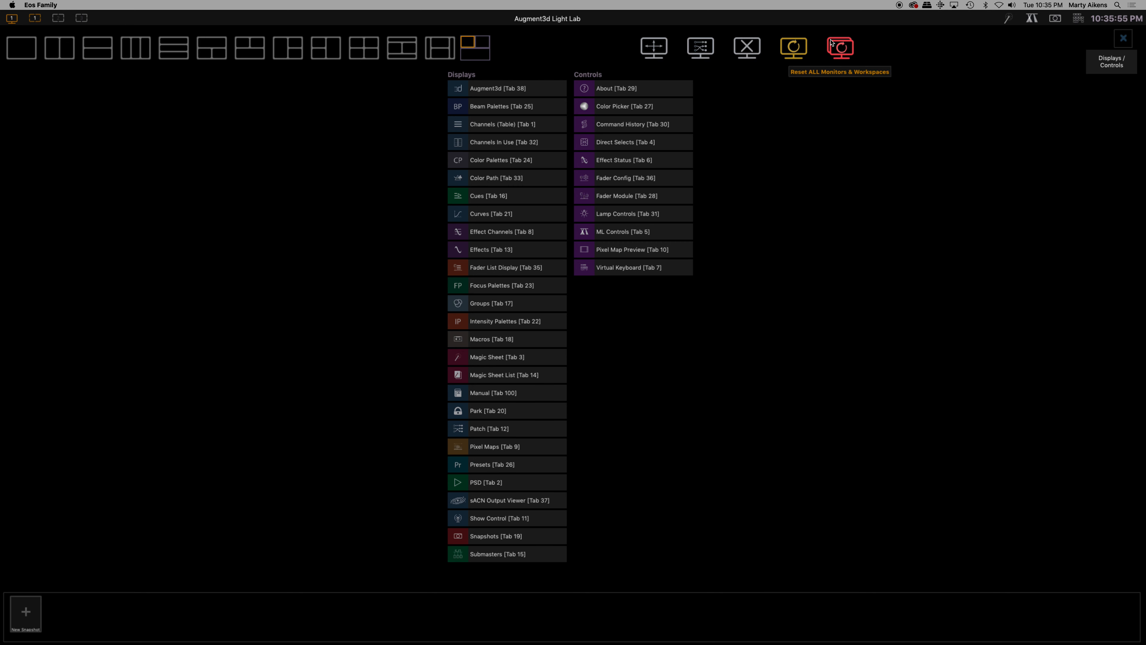
{"action": "left_click", "coordinate": [655, 49]}
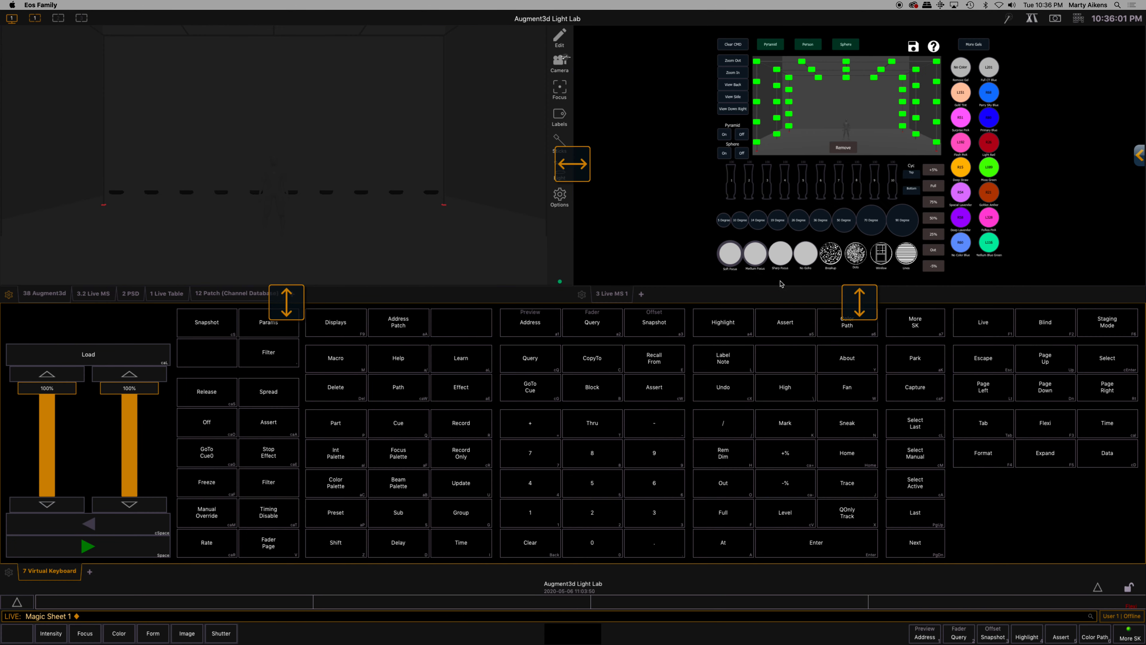
{"action": "left_click_drag", "start_coordinate": [295, 301], "coordinate": [303, 372]}
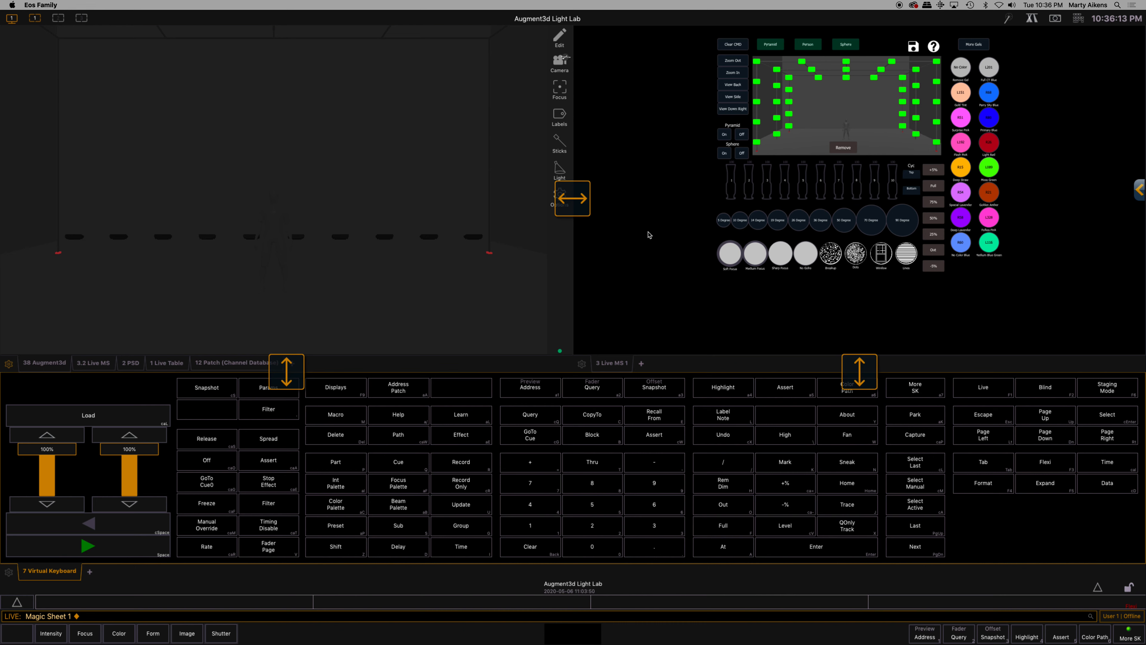
{"action": "mouse_move", "coordinate": [581, 207]}
{"action": "left_mouse_down"}
{"action": "mouse_move", "coordinate": [688, 202]}
{"action": "mouse_move", "coordinate": [584, 205]}
{"action": "mouse_move", "coordinate": [596, 207]}
{"action": "left_mouse_up"}
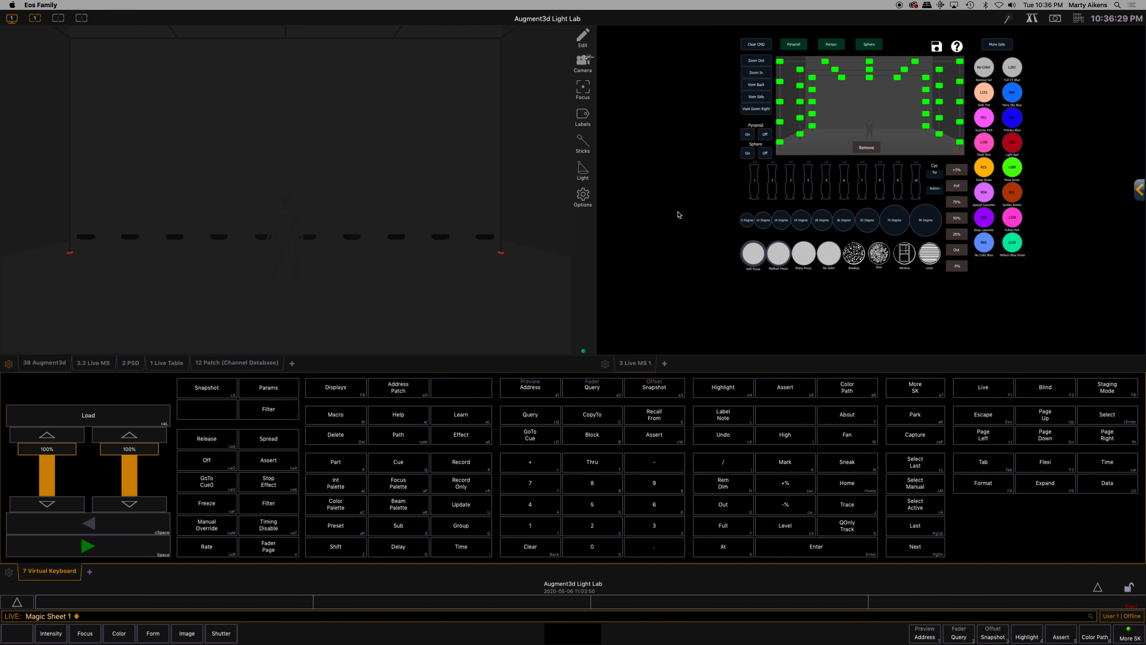
Zoom and pan Magic Sheet 1 so that it is centred and nearly fills its frame
{"action": "scroll", "coordinate": [692, 217], "scroll_direction": "up", "scroll_amount": 5}
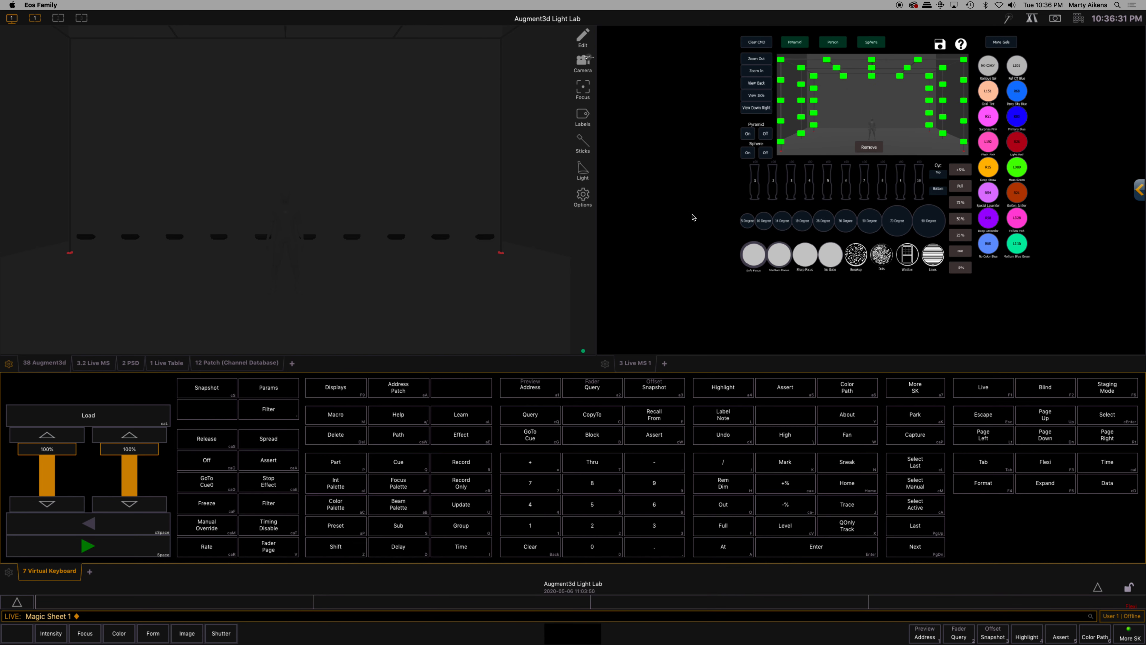
{"action": "scroll", "coordinate": [693, 218], "scroll_direction": "down", "scroll_amount": 5}
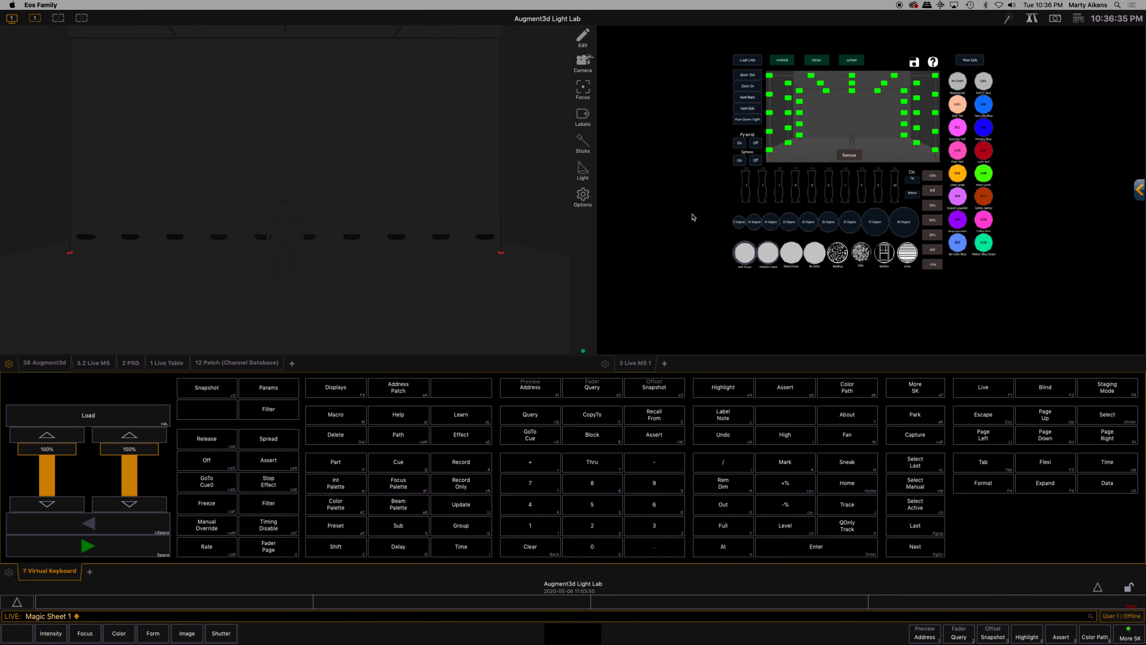
{"action": "mouse_move", "coordinate": [693, 217]}
{"action": "left_mouse_down"}
{"action": "mouse_move", "coordinate": [660, 243]}
{"action": "mouse_move", "coordinate": [635, 223]}
{"action": "mouse_move", "coordinate": [683, 182]}
{"action": "mouse_move", "coordinate": [803, 187]}
{"action": "mouse_move", "coordinate": [695, 228]}
{"action": "left_mouse_up"}
{"action": "scroll", "coordinate": [683, 190], "scroll_direction": "up", "scroll_amount": 3}
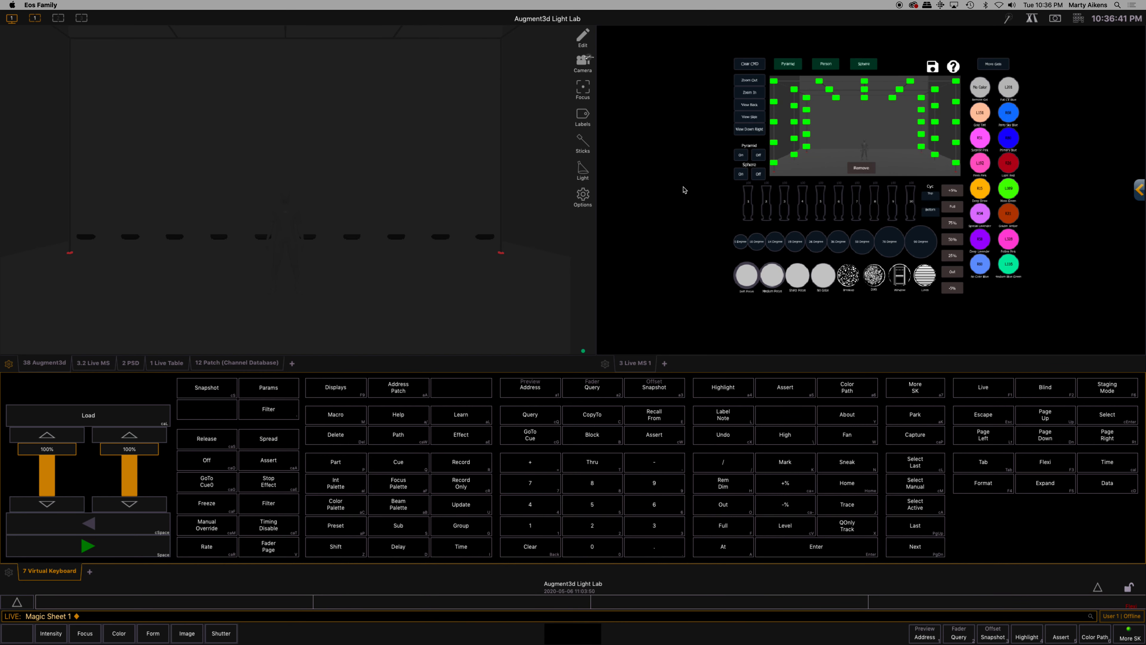
{"action": "left_click_drag", "start_coordinate": [692, 185], "coordinate": [637, 204]}
{"action": "scroll", "coordinate": [651, 207], "scroll_direction": "up", "scroll_amount": 1}
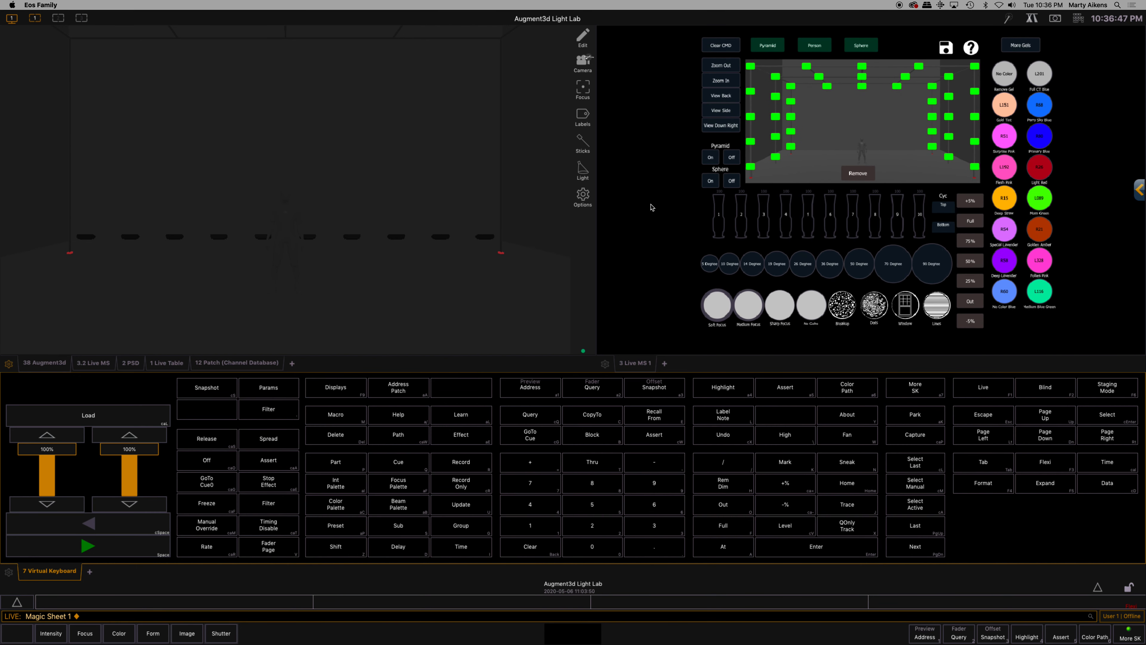